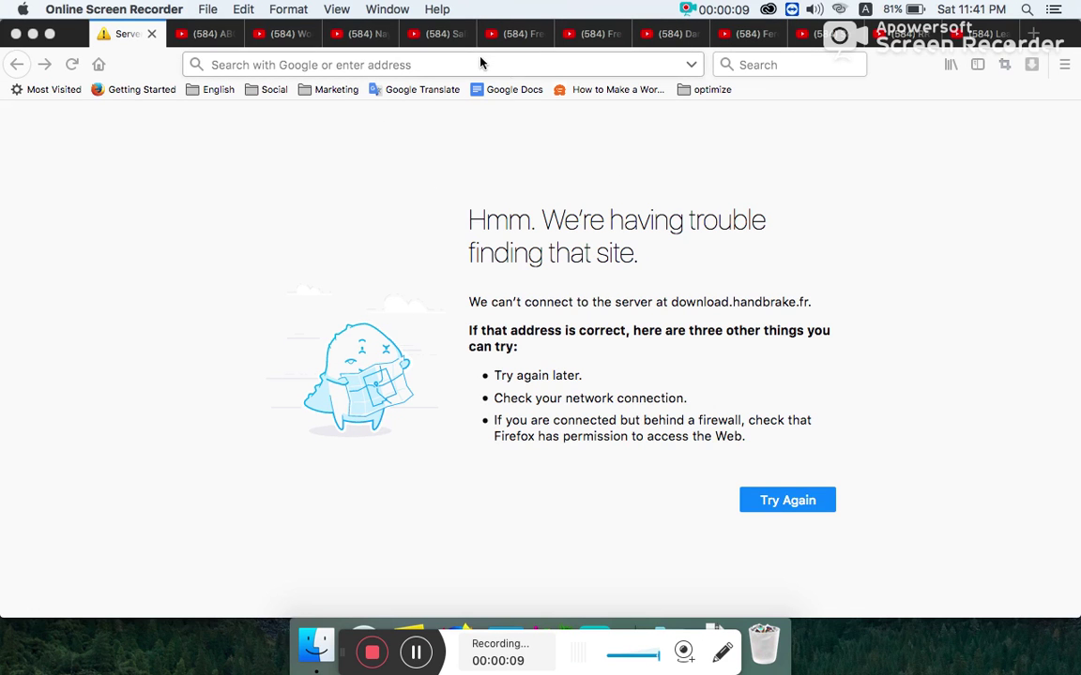
Open the HandBrake site at handbrake.fr from the 'handb' address-bar suggestion
left_click(508, 65)
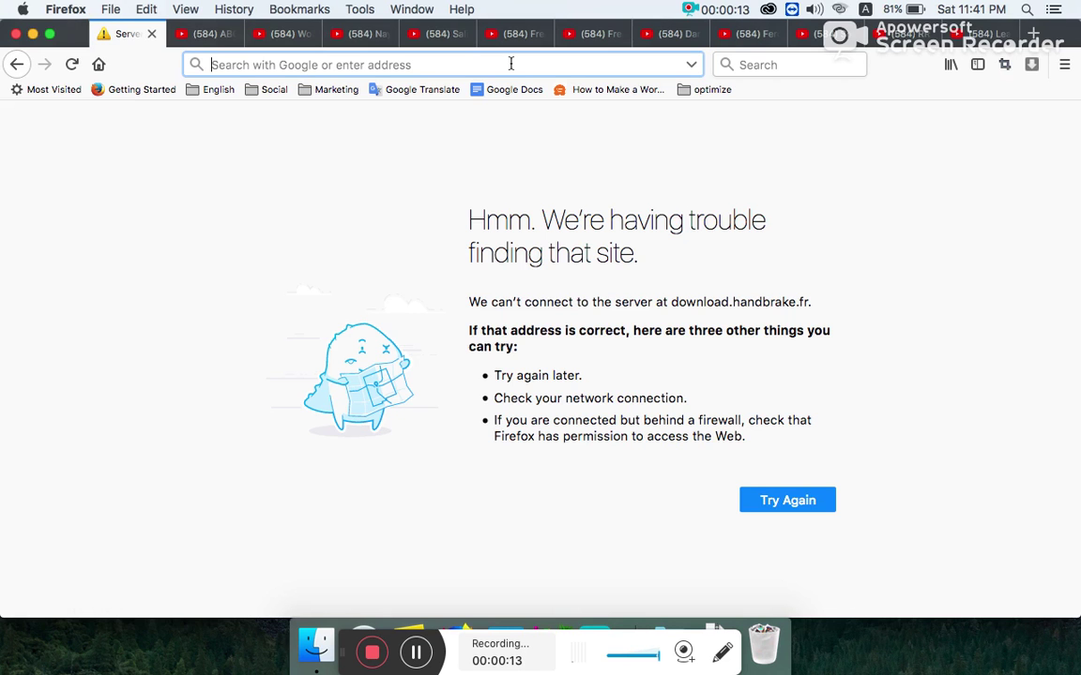
type("hand")
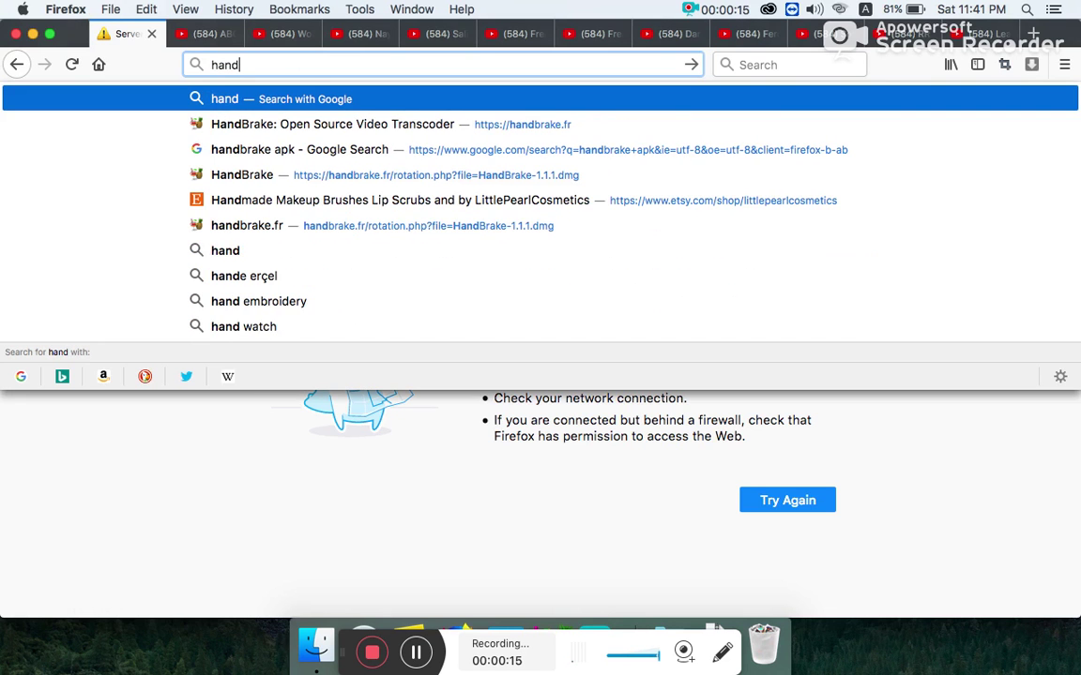
type("b")
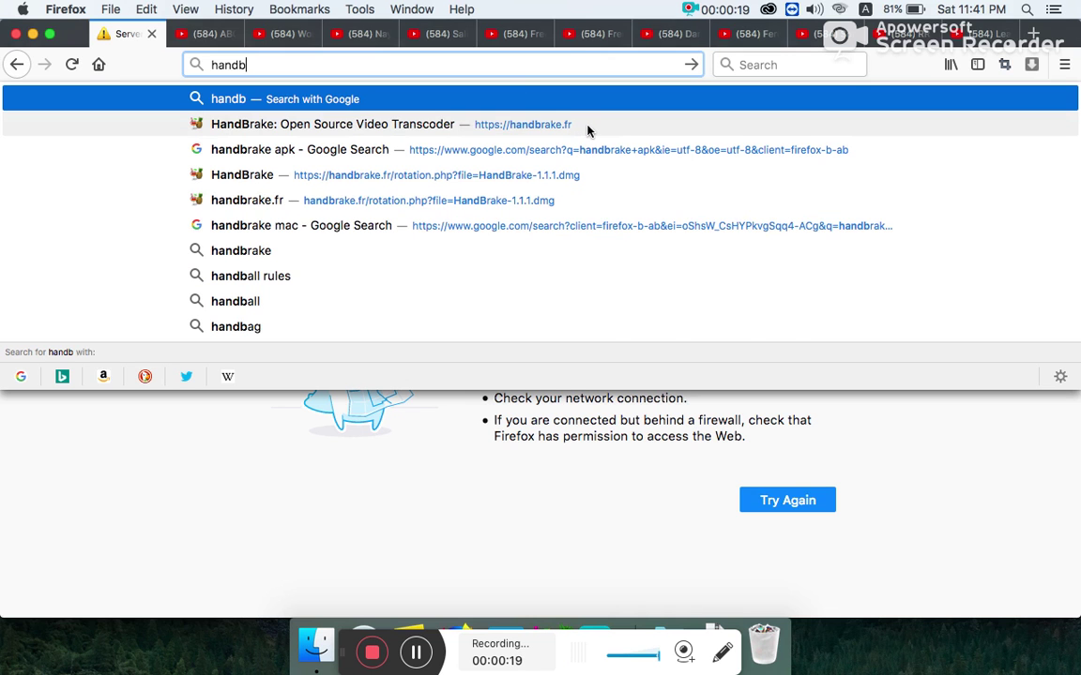
left_click(588, 130)
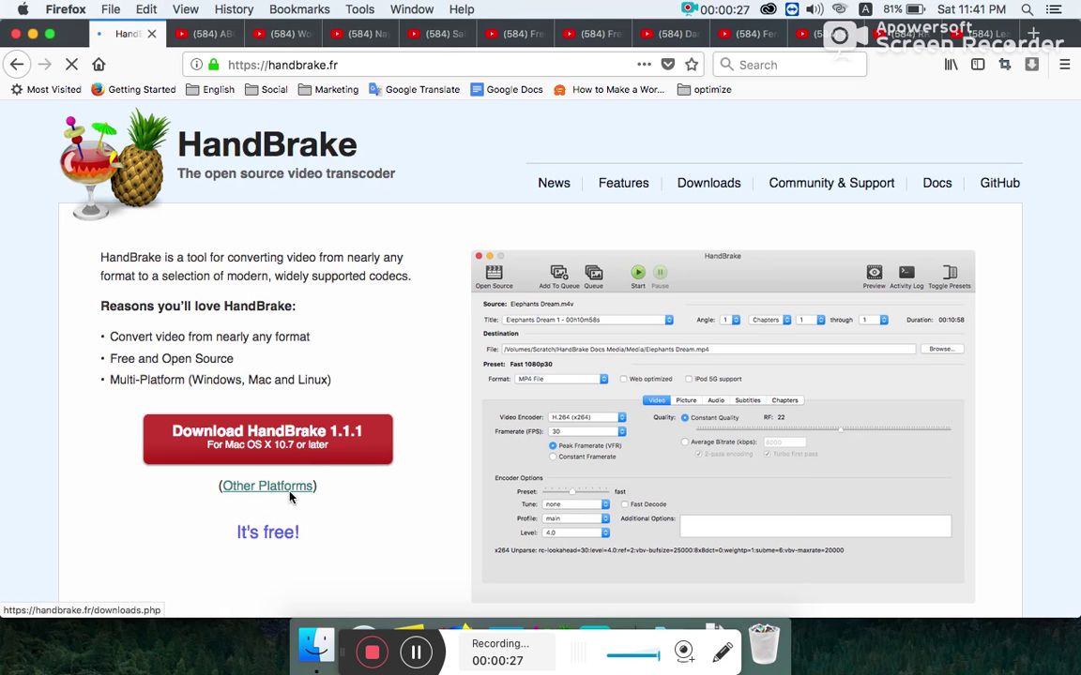
Scroll the HandBrake homepage, then launch the HandBrake app from the Dock
scroll(342, 446, "down", 5)
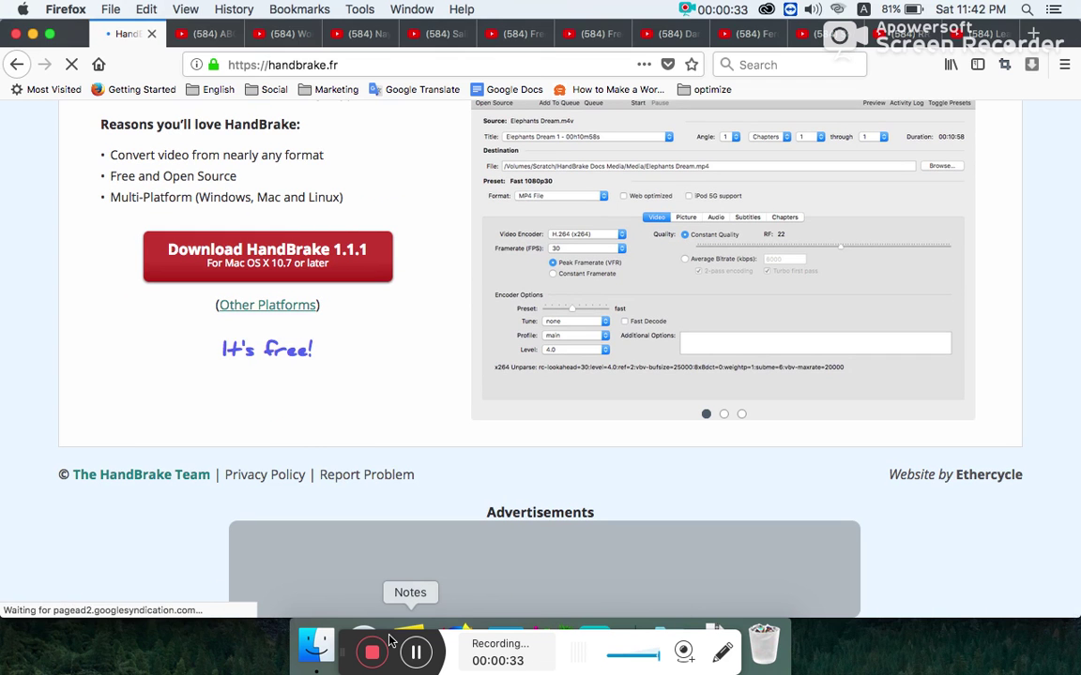
left_click(418, 657)
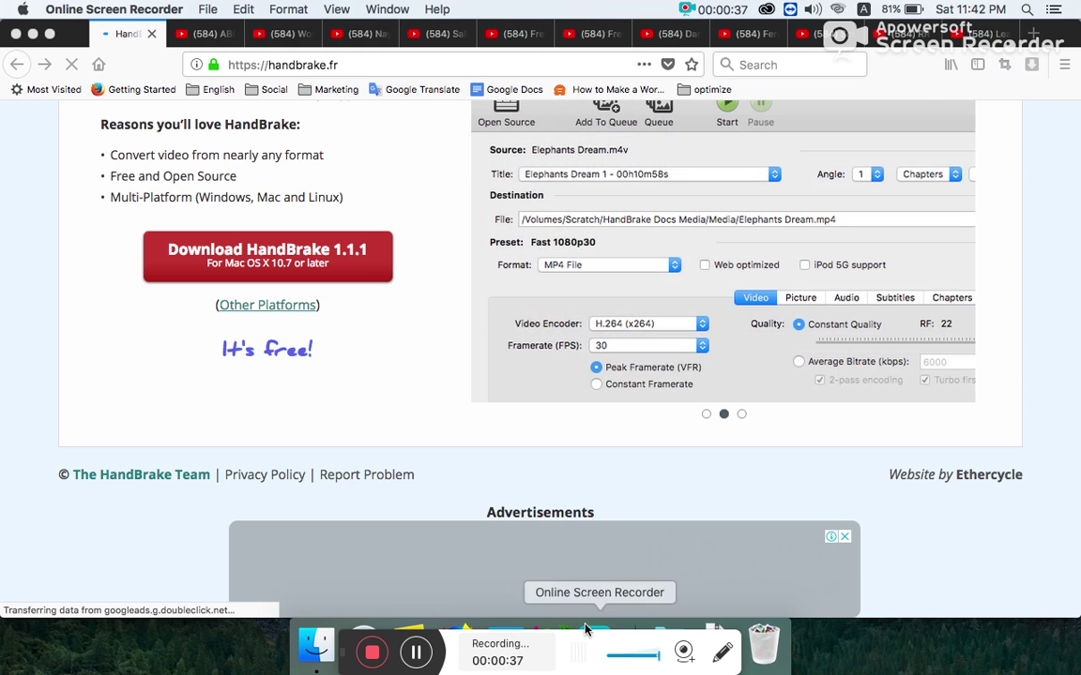
left_click(539, 633)
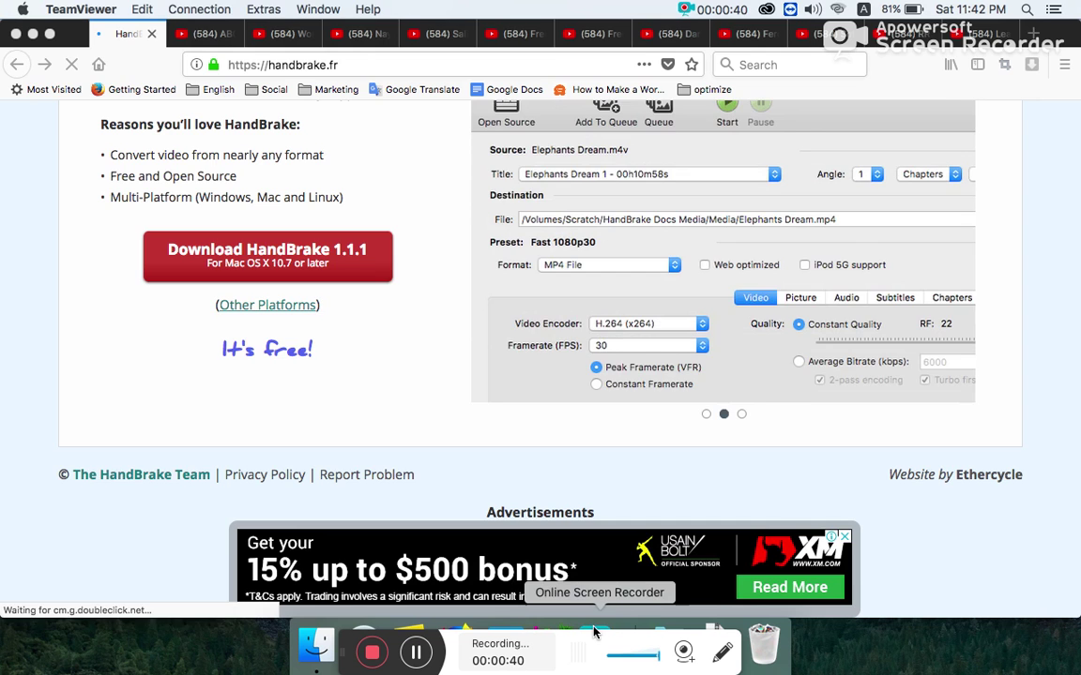
left_click(593, 633)
left_click(558, 633)
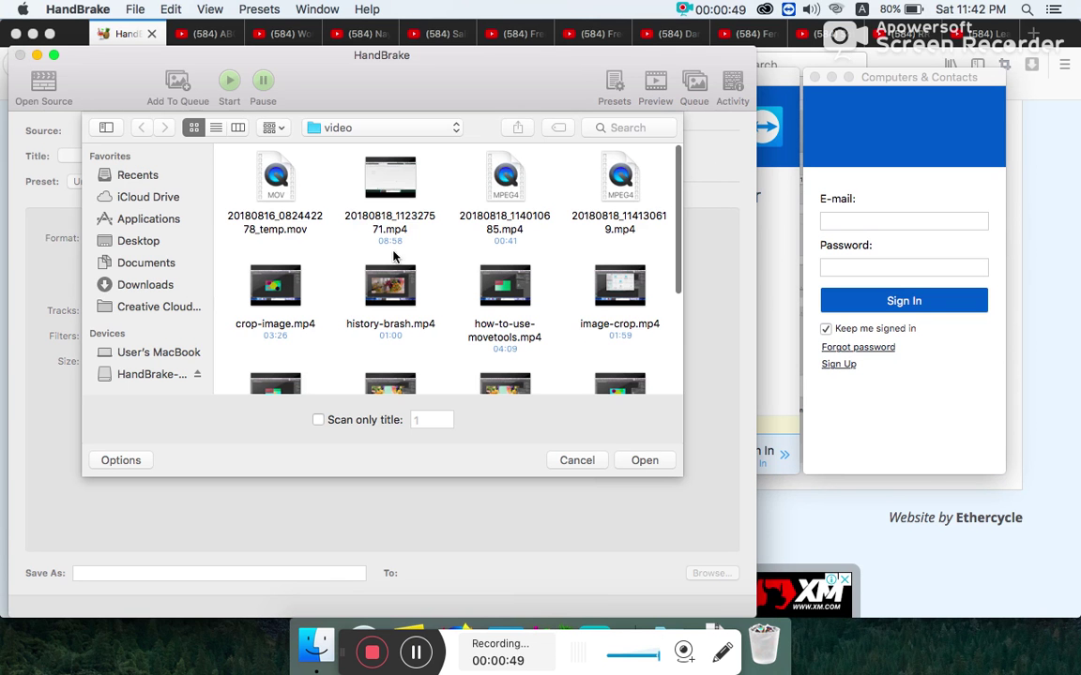
Select 20180818_112327571.mp4 in HandBrake's open dialog, then open a Finder window on Downloads
left_click(414, 194)
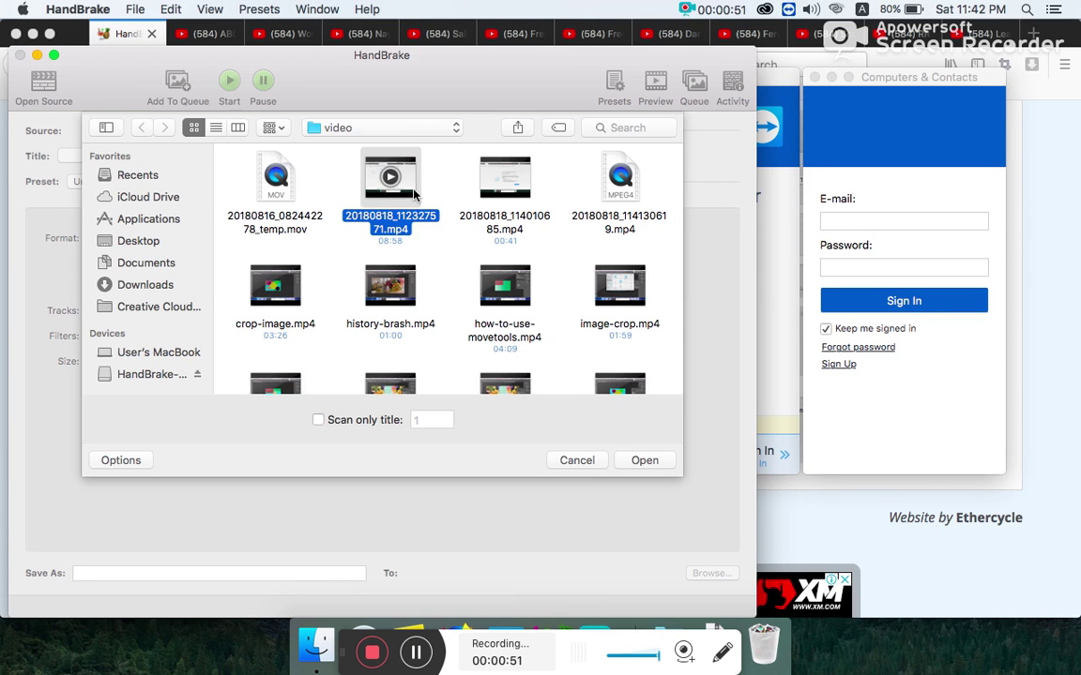
right_click(414, 194)
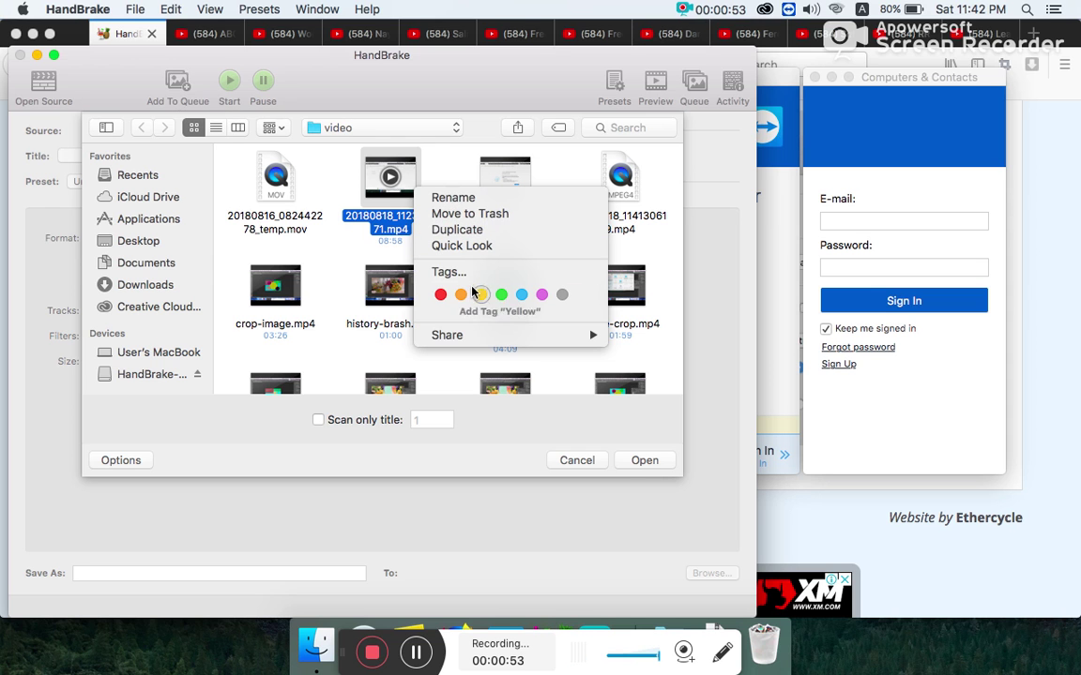
left_click(317, 645)
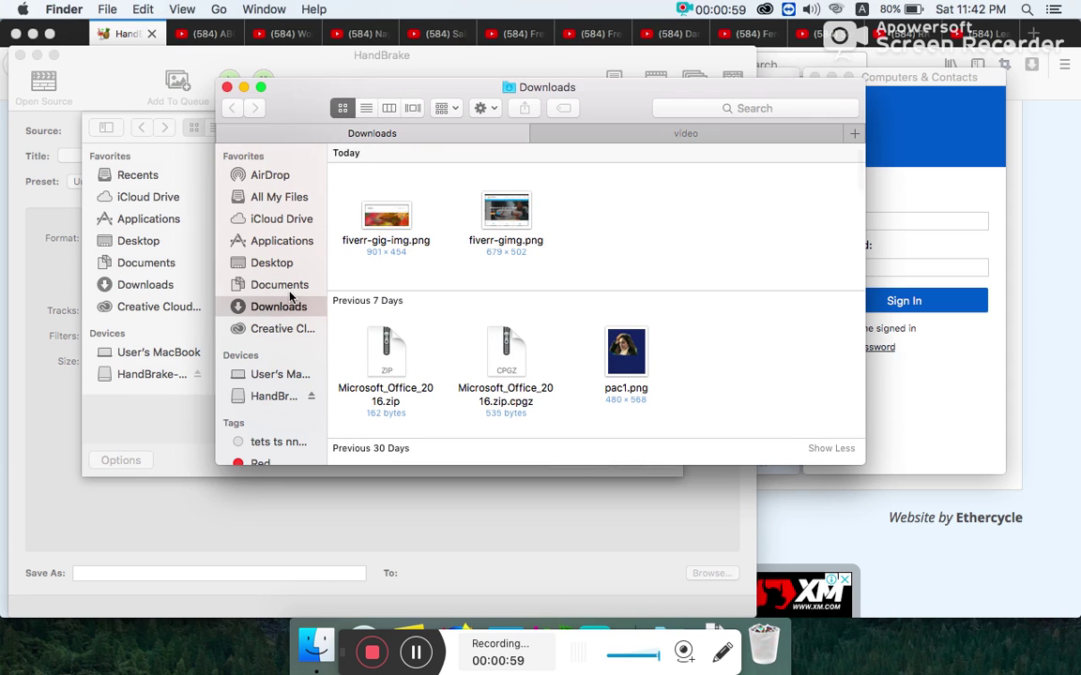
Check the file details of 20180818_114010685.mp4 in All My Files
left_click(269, 198)
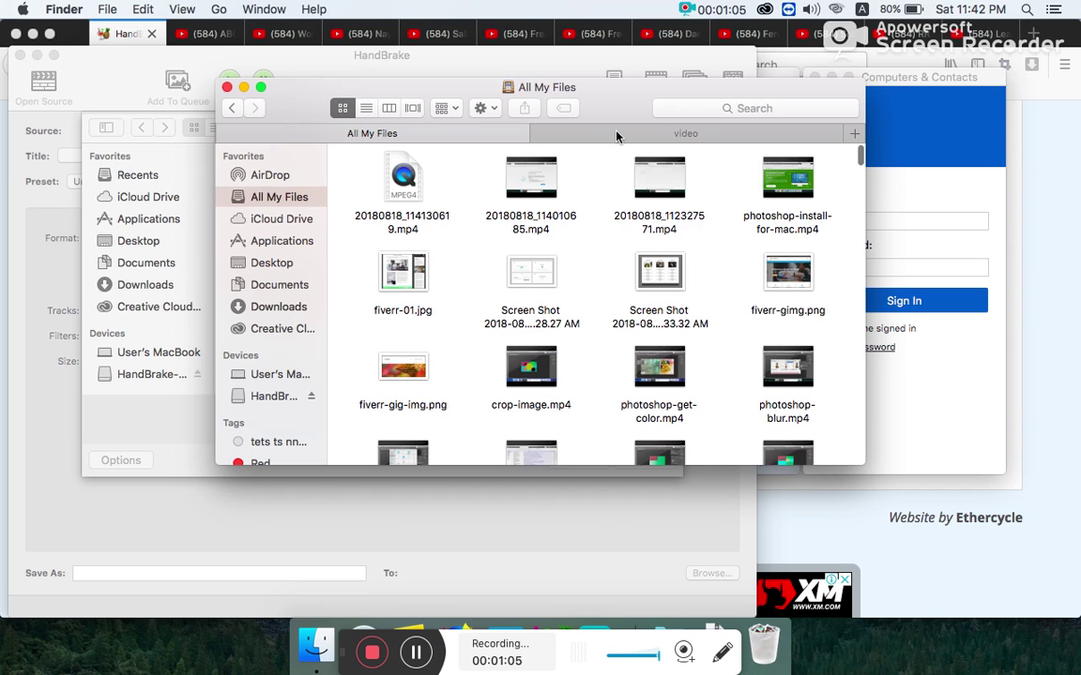
left_click(549, 192)
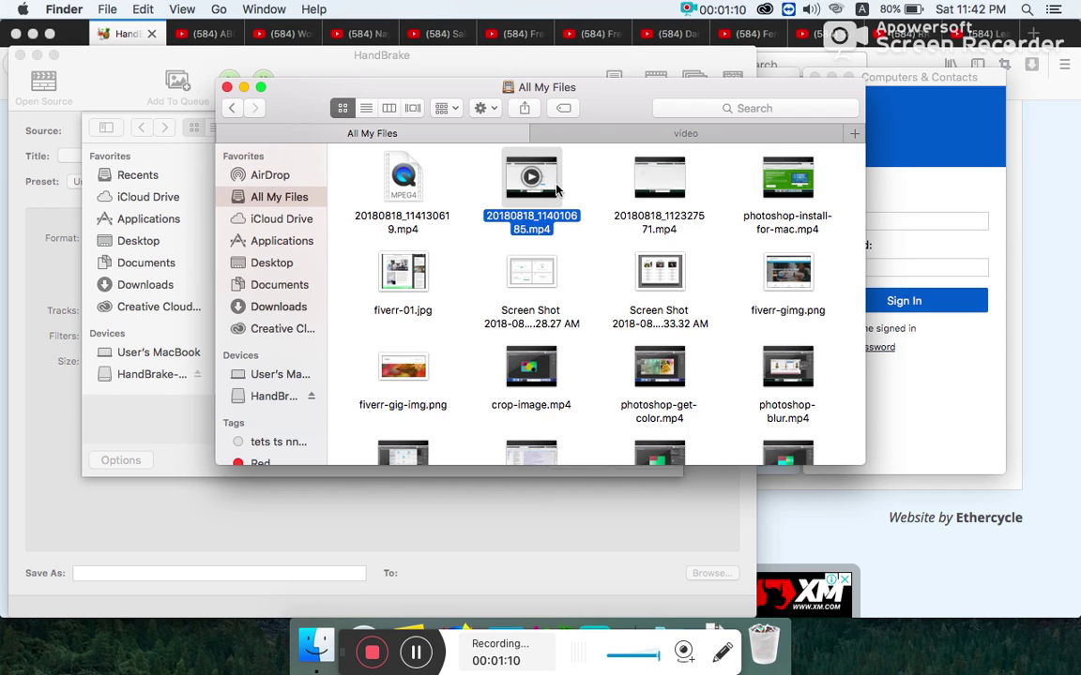
right_click(554, 192)
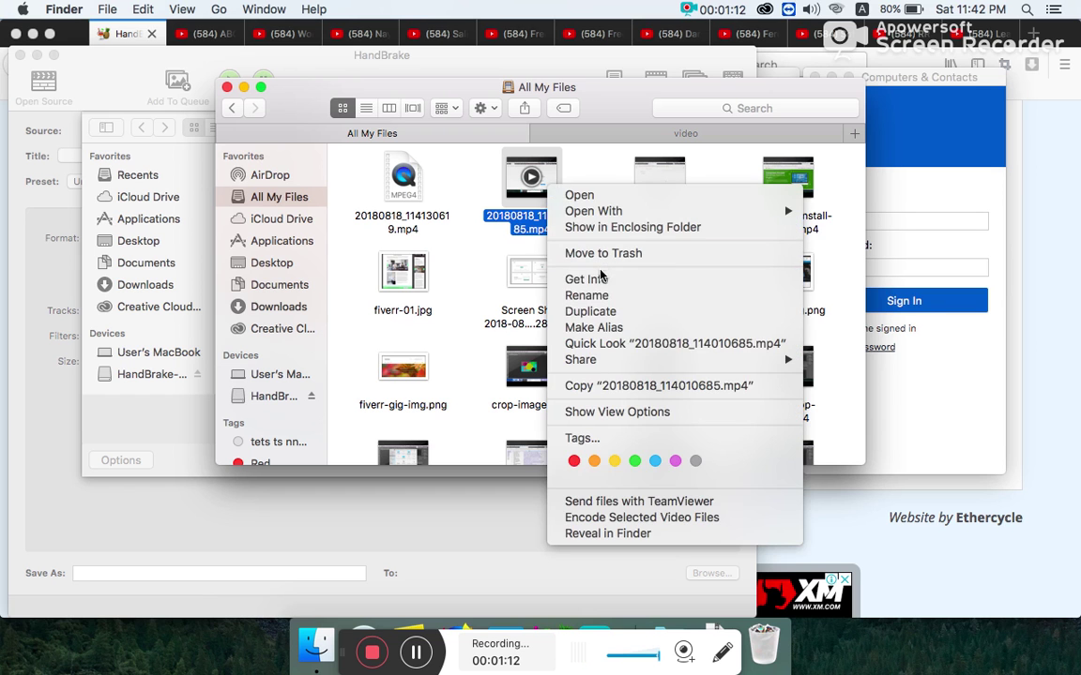
key("Escape")
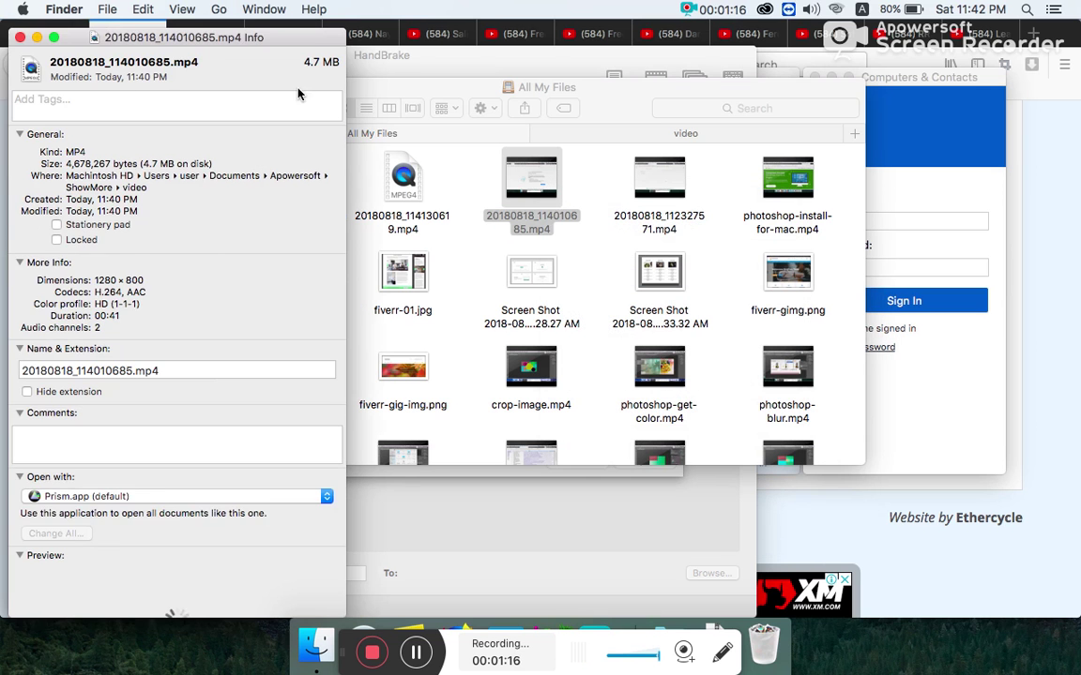
left_click(19, 37)
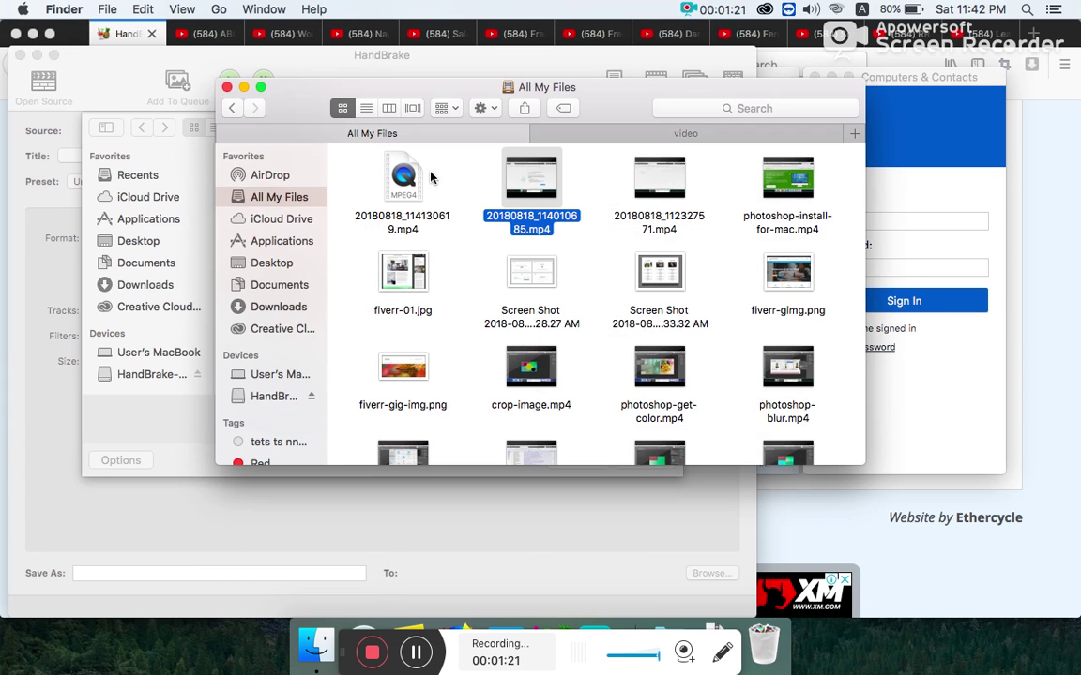
Confirm 20180818_112327571.mp4 is 56.1 MB at 1280×800, then return to HandBrake
left_click(684, 134)
scroll(541, 182, "up", 2)
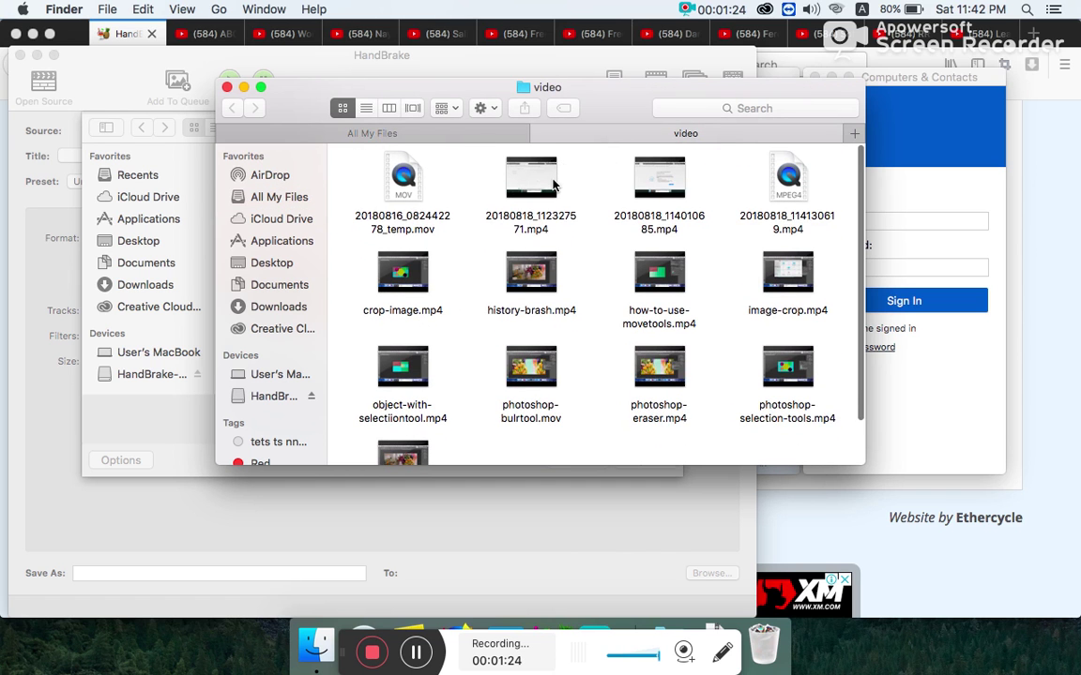
left_click(552, 185)
right_click(553, 185)
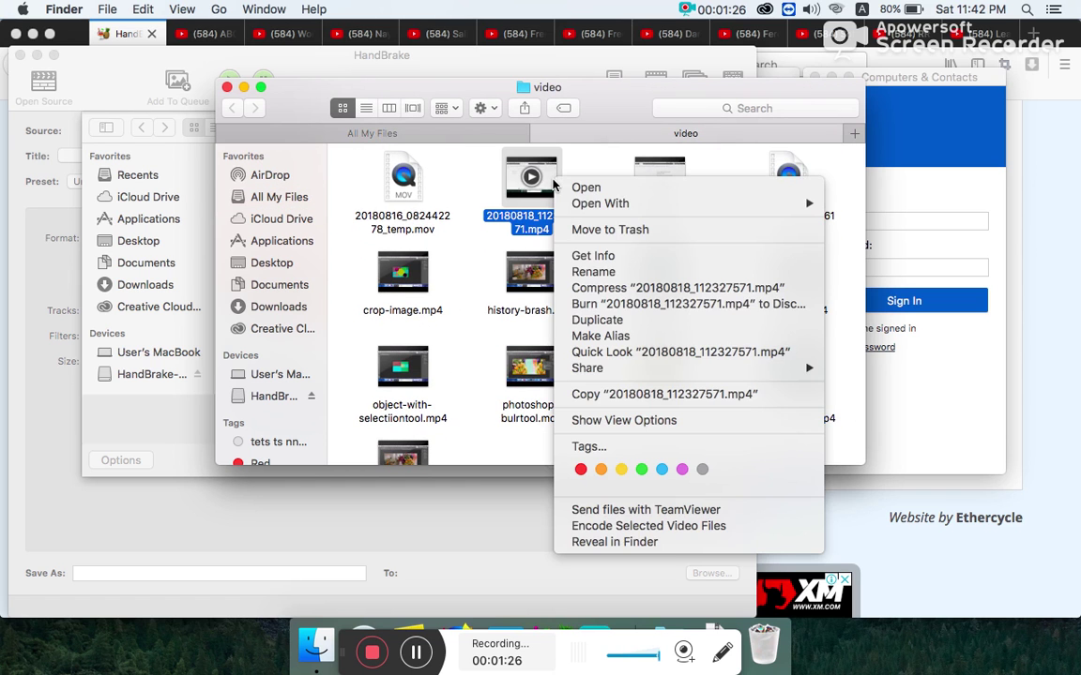
left_click(607, 260)
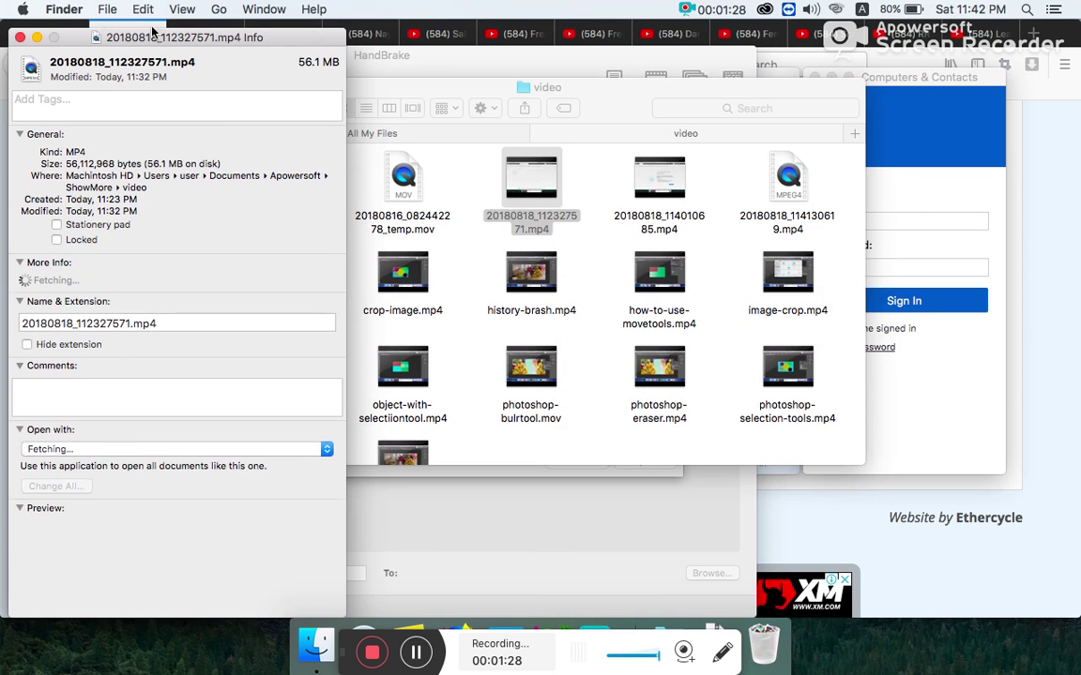
left_click(19, 38)
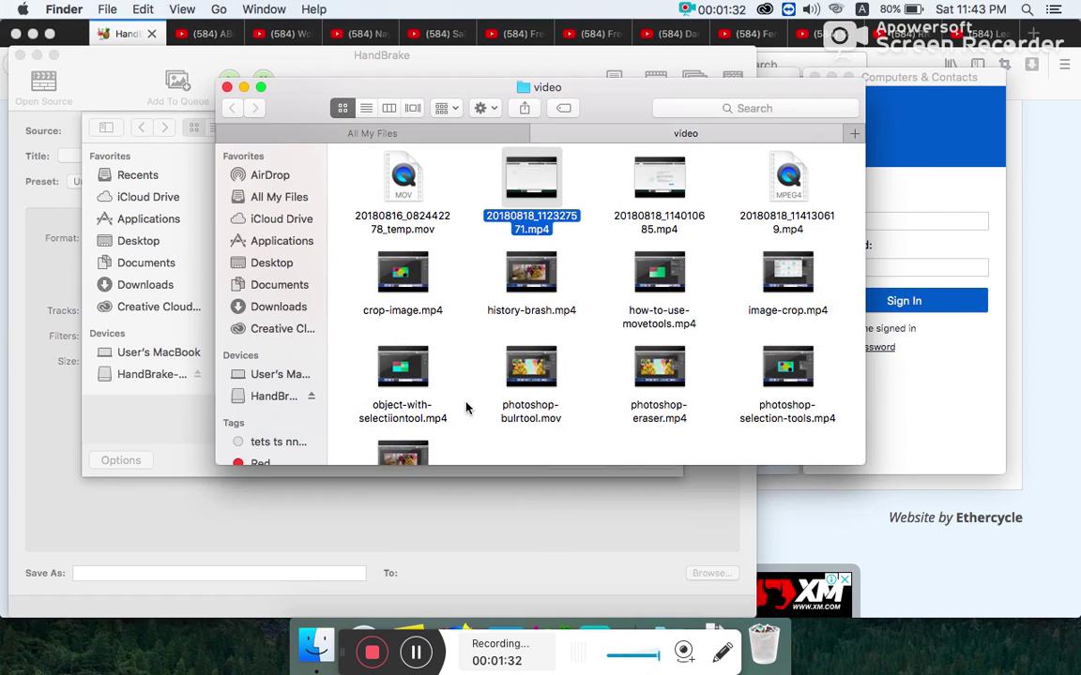
left_click(196, 452)
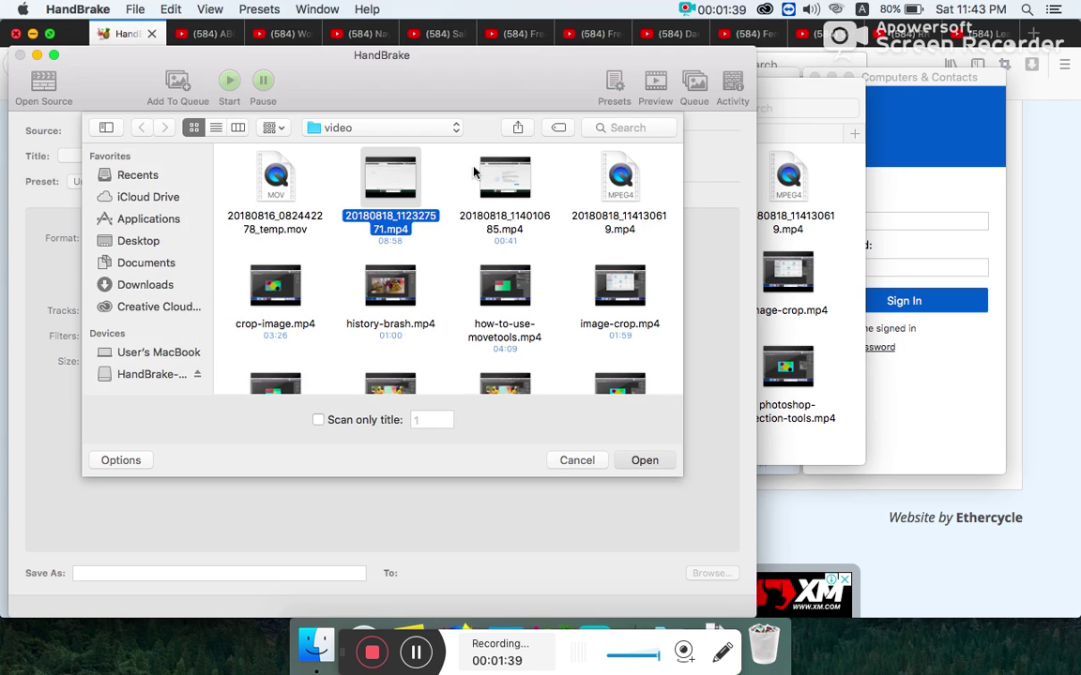
Load the 56.1 MB recording and encode it with Fast 1080p30 to 20180818_112327571.mp4 in Movies
key("Escape")
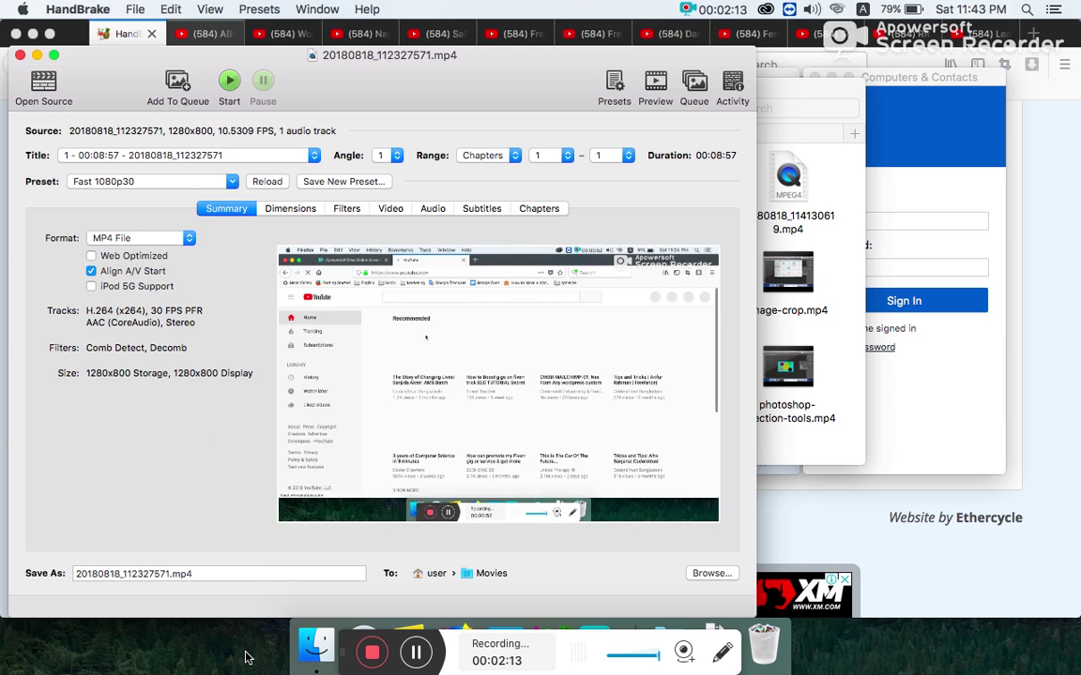
left_click(230, 85)
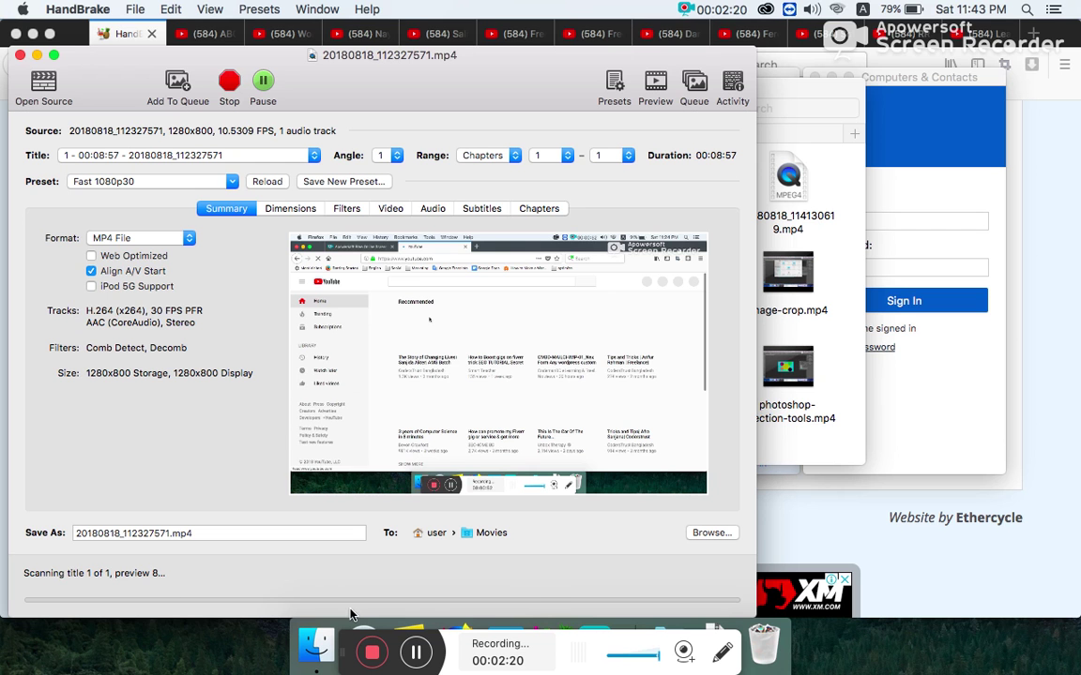
left_click(317, 657)
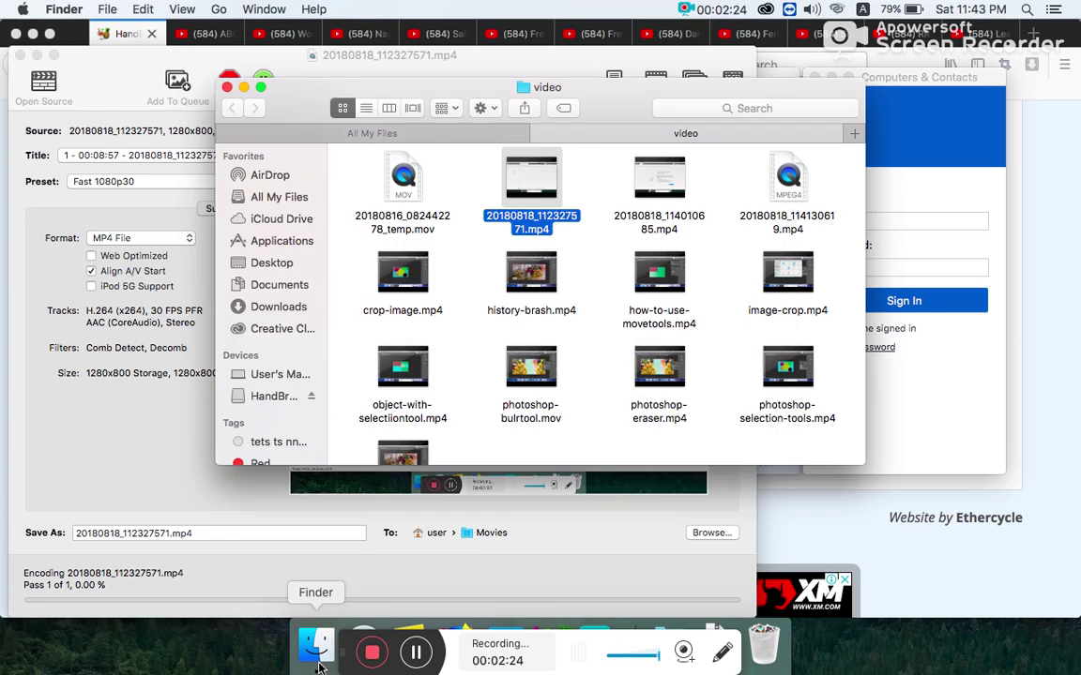
Browse from the drives through Macintosh HD, Users and Documents to the ShowMore video folder
left_click(478, 136)
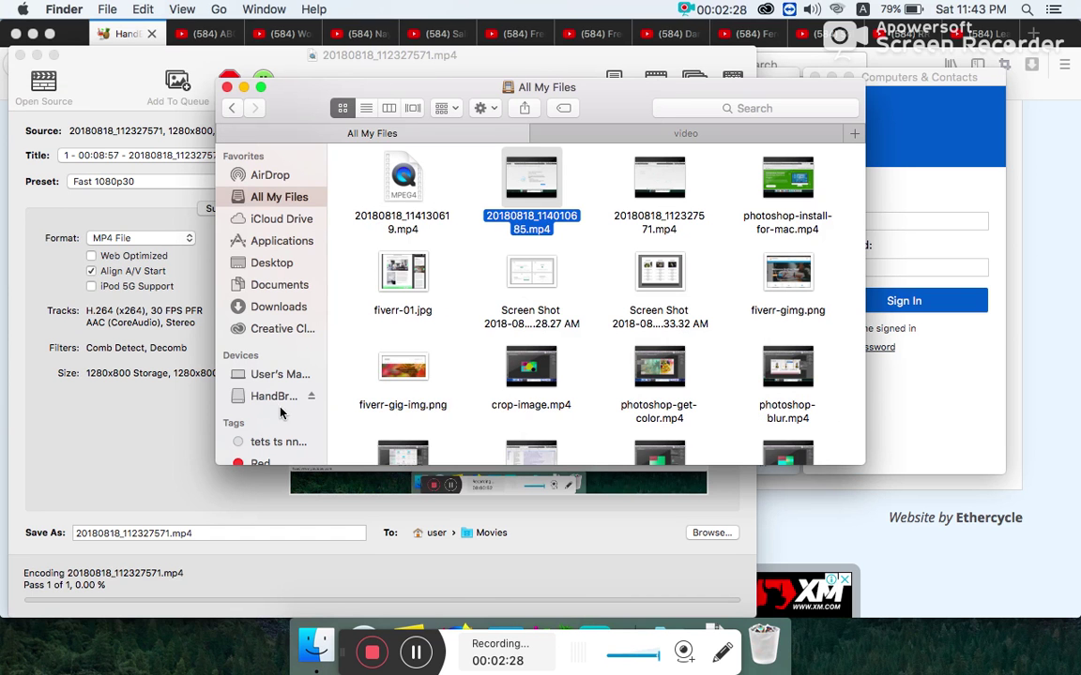
left_click(278, 374)
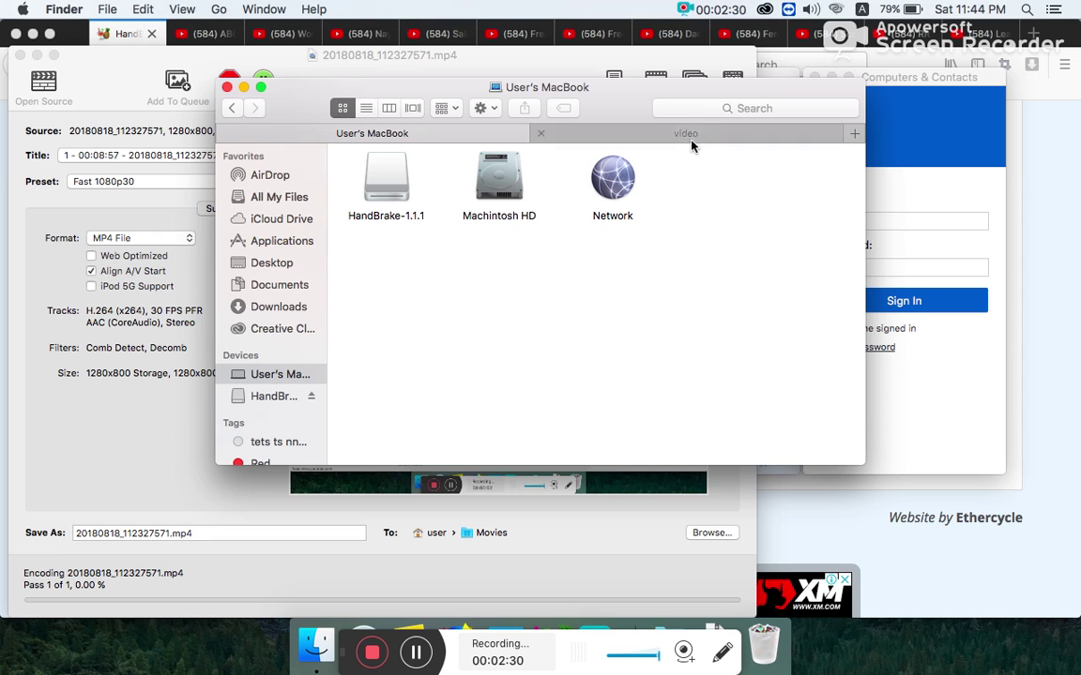
double_click(403, 183)
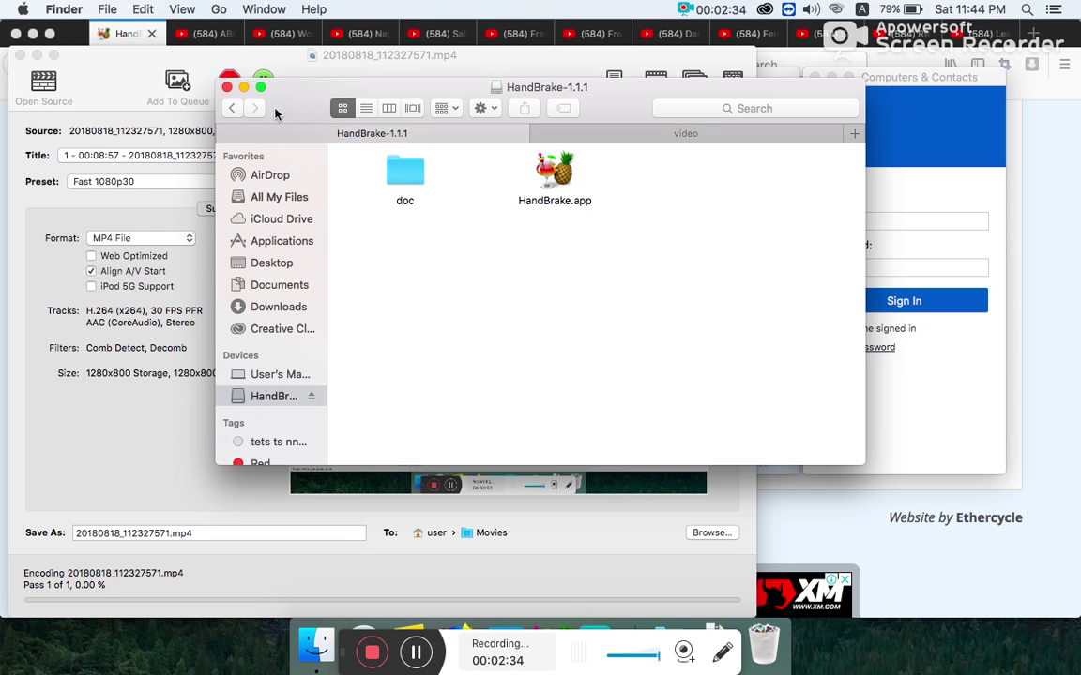
left_click(232, 110)
double_click(497, 192)
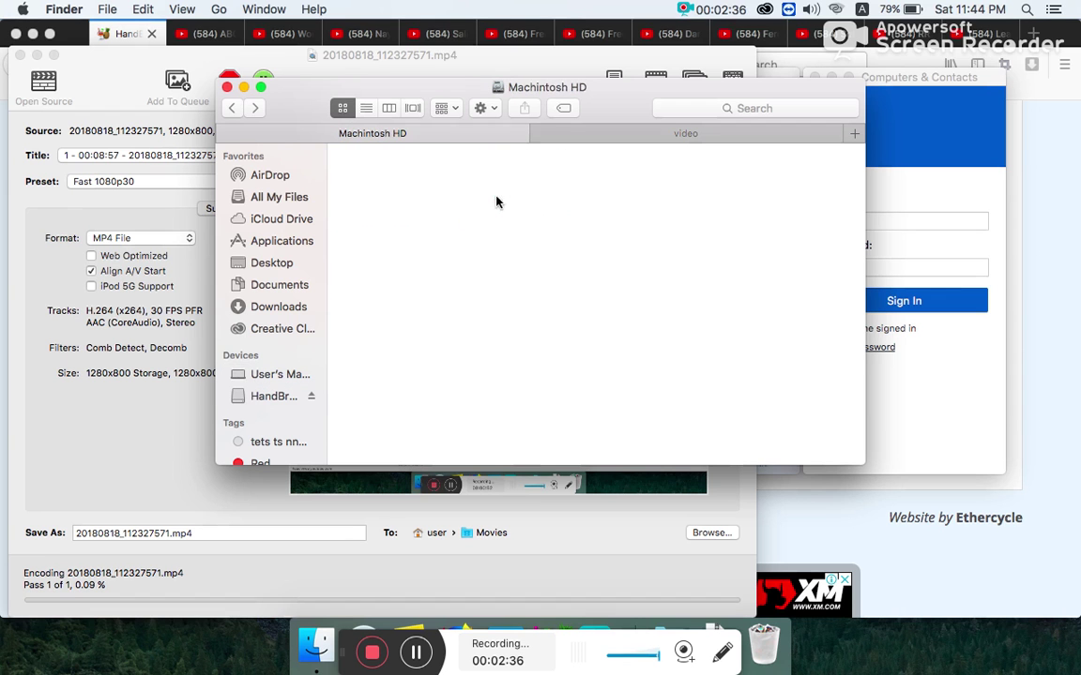
double_click(724, 181)
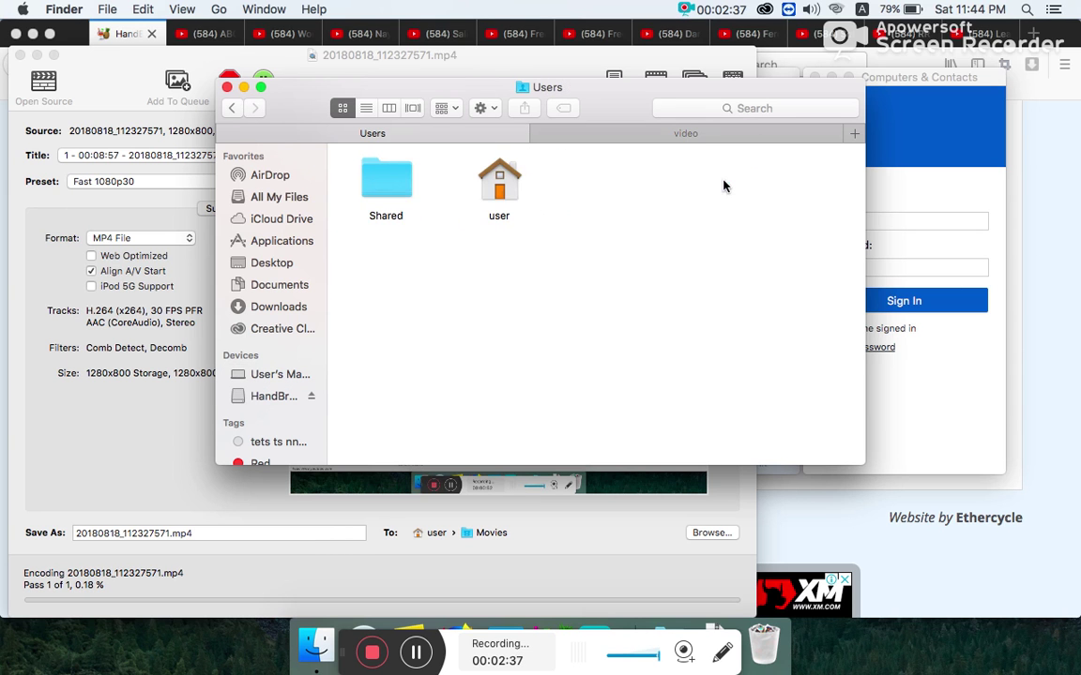
double_click(498, 183)
double_click(498, 183)
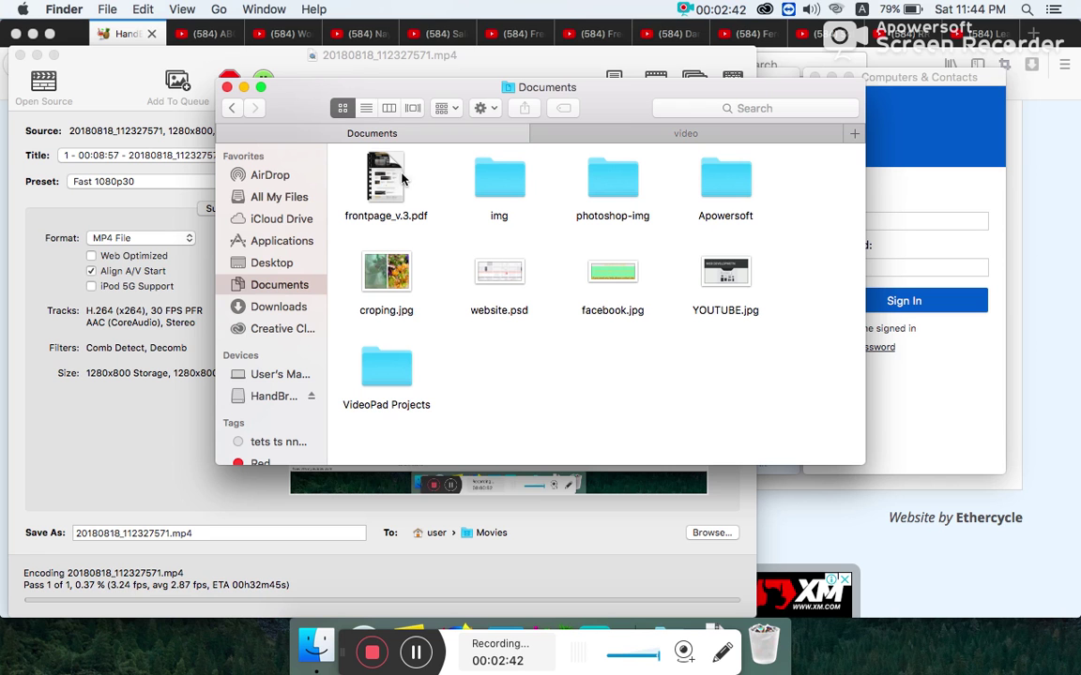
double_click(727, 180)
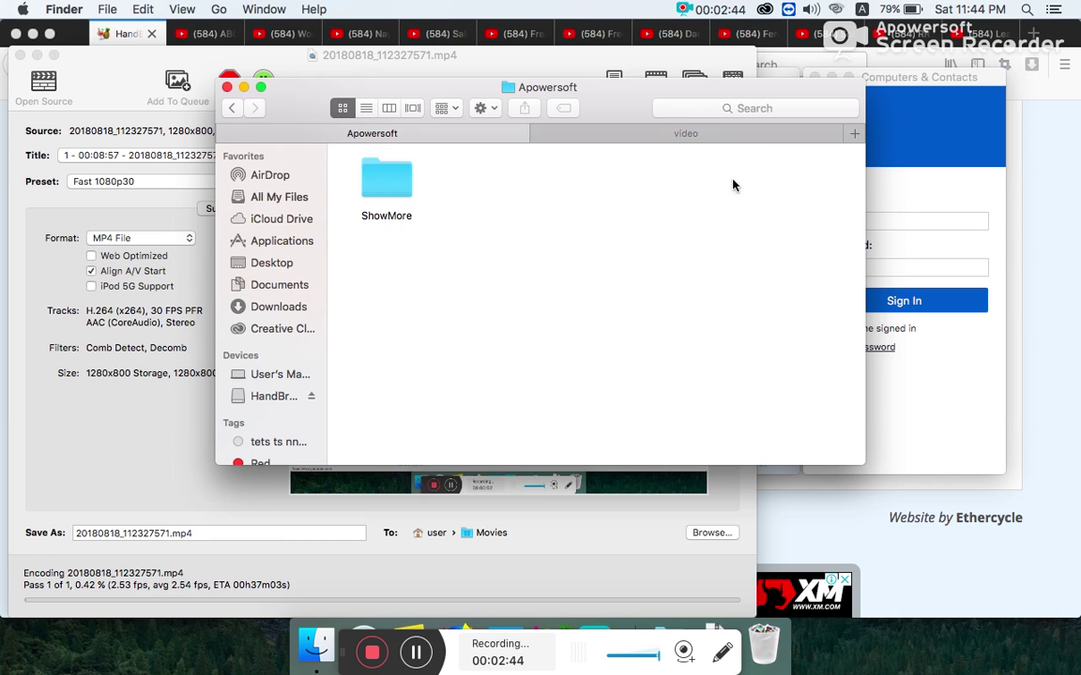
double_click(380, 179)
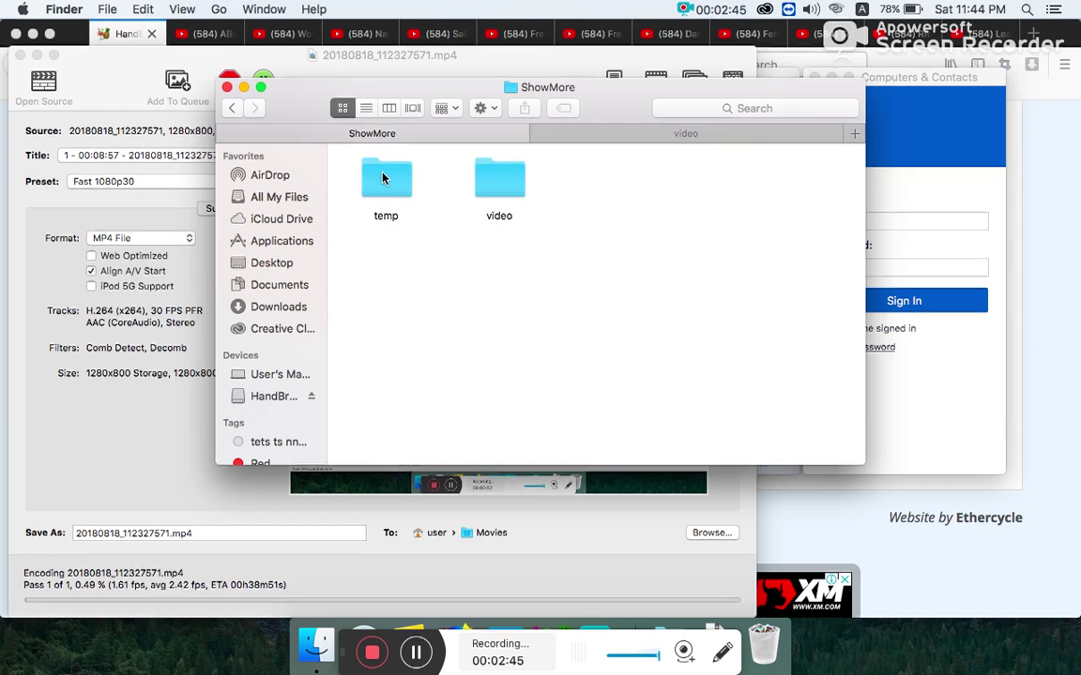
double_click(509, 184)
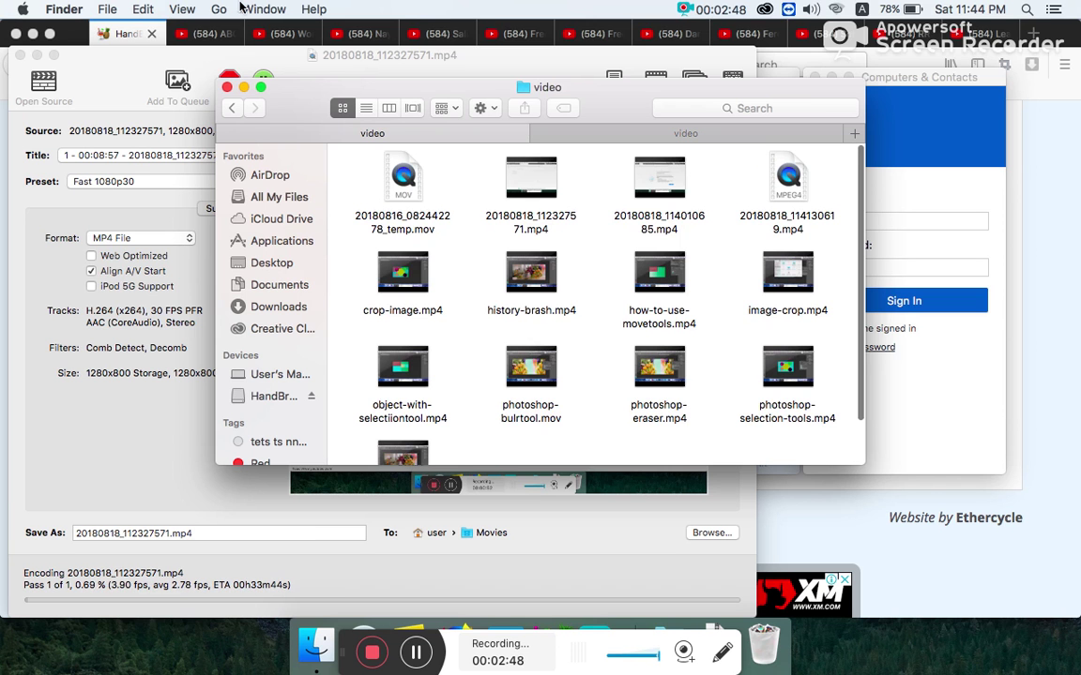
Back out to the user home folder and show Movies in column view
left_click(233, 109)
left_click(233, 109)
left_click(233, 109)
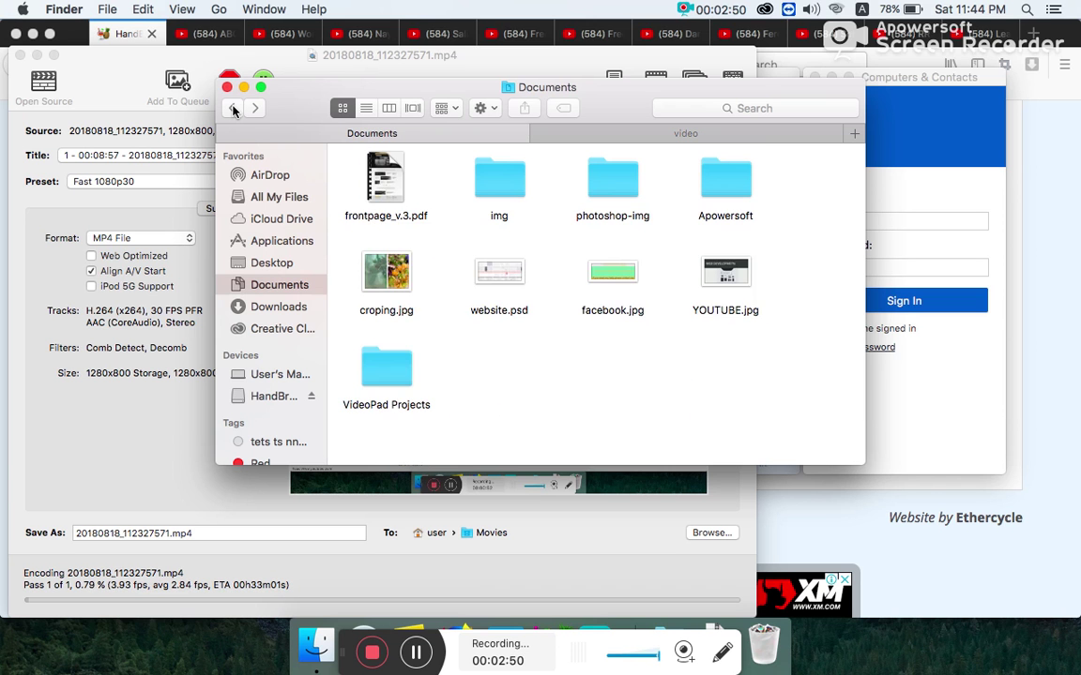
left_click(233, 109)
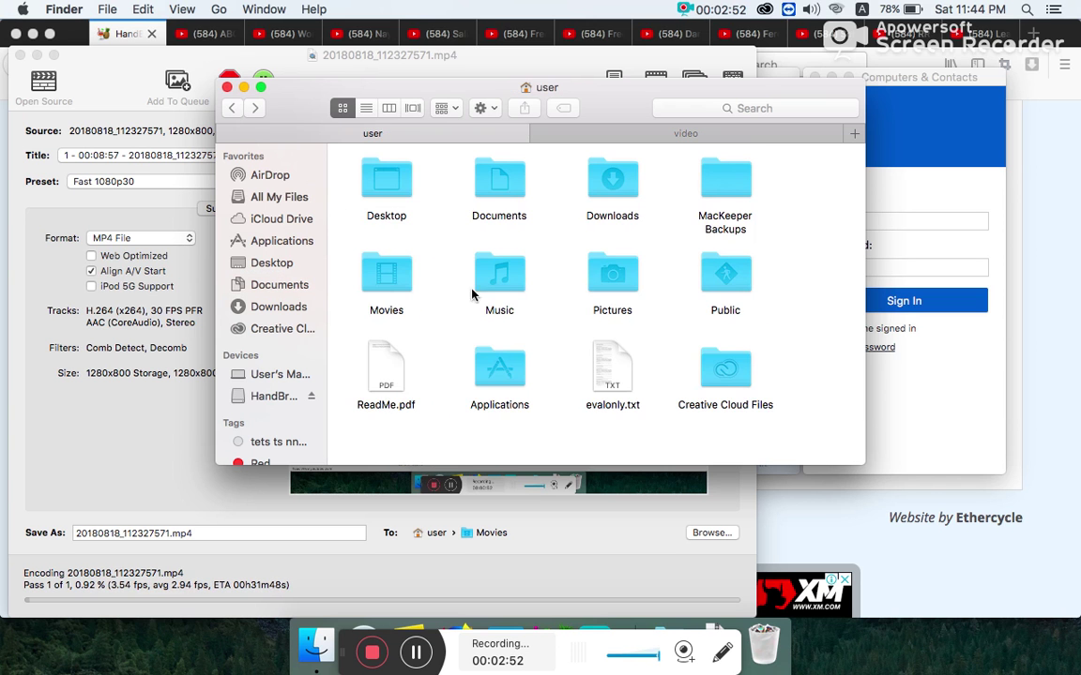
left_click(386, 280)
key("super+Up")
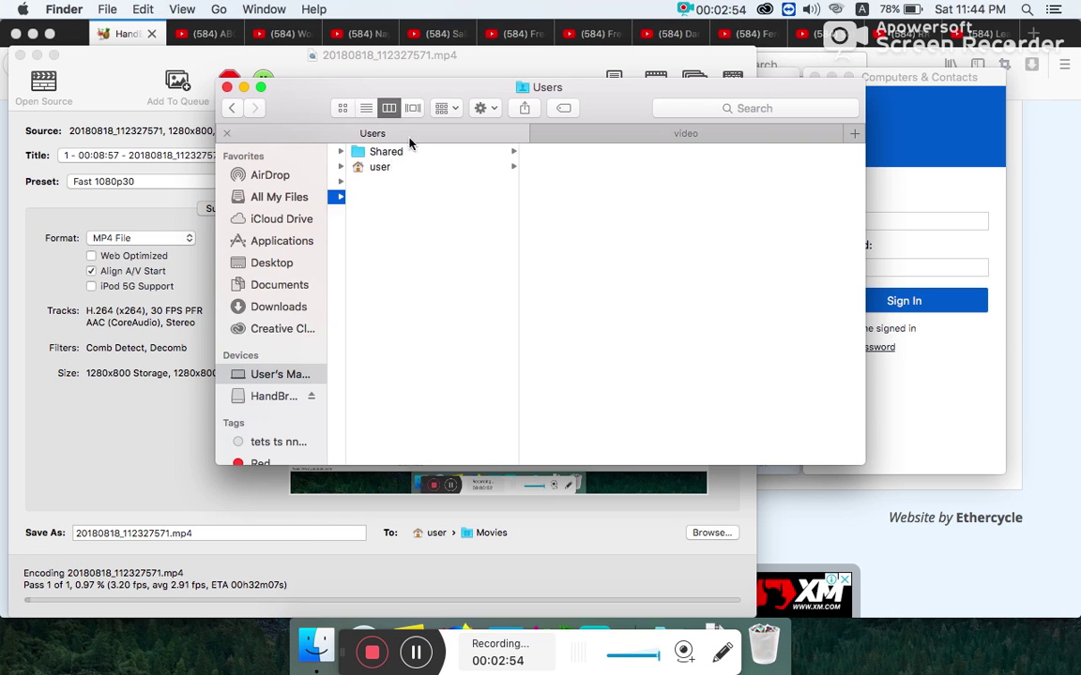
left_click(377, 167)
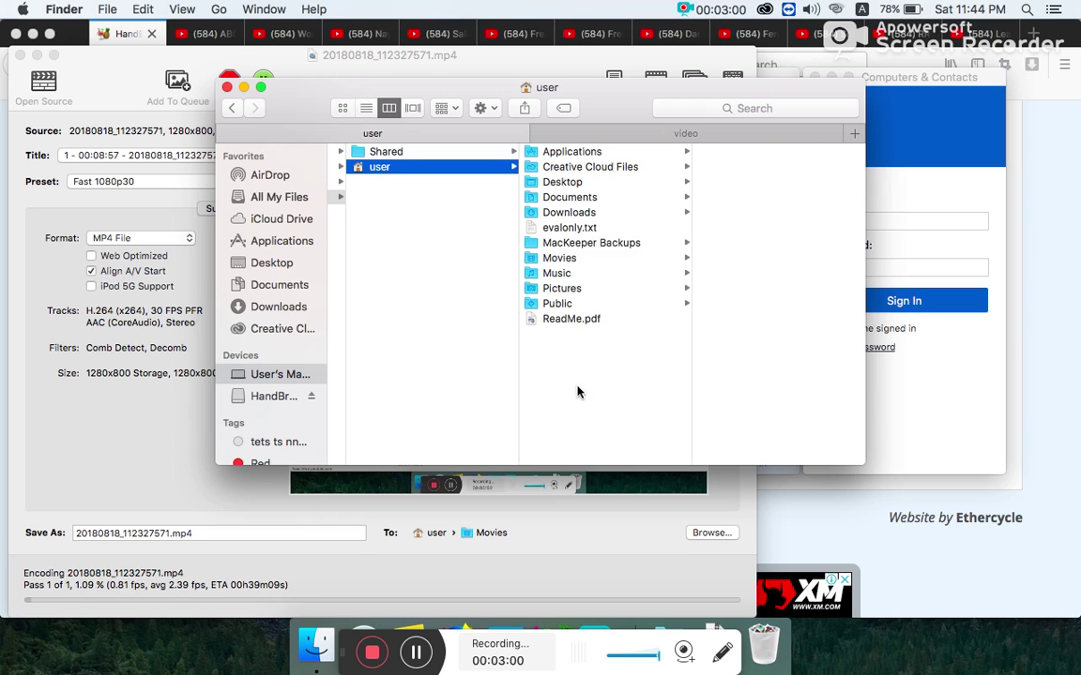
left_click(554, 259)
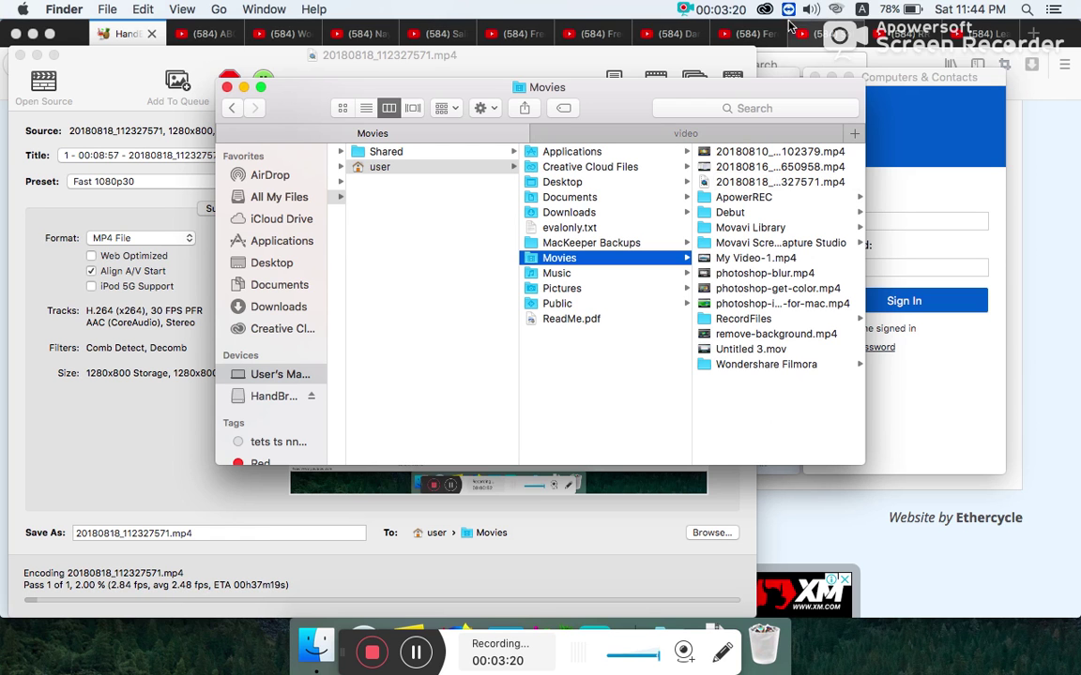
Pause the screen recorder and Get Info on the encoded 20180818_112327571.mp4, showing 26.5 MB
left_click(685, 10)
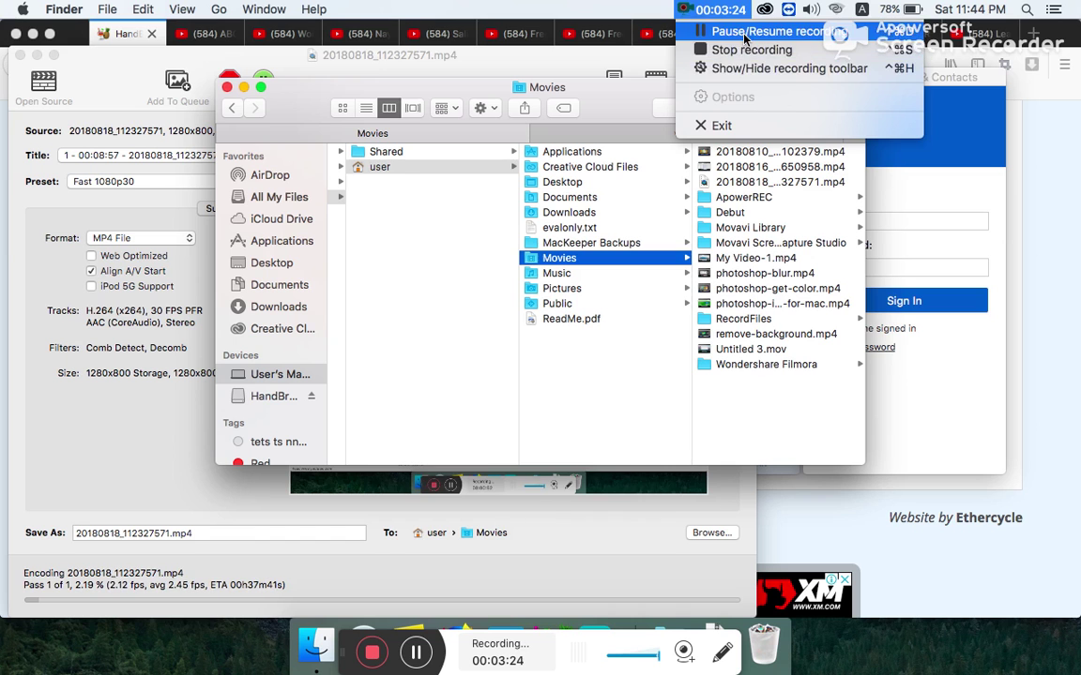
left_click(750, 31)
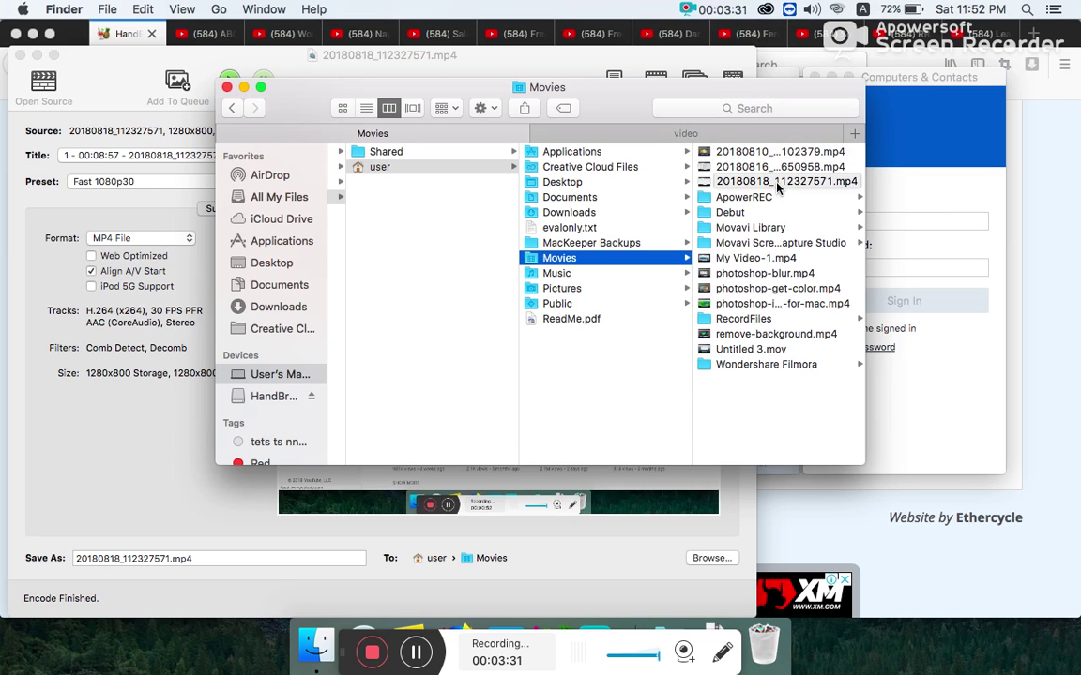
left_click(777, 183)
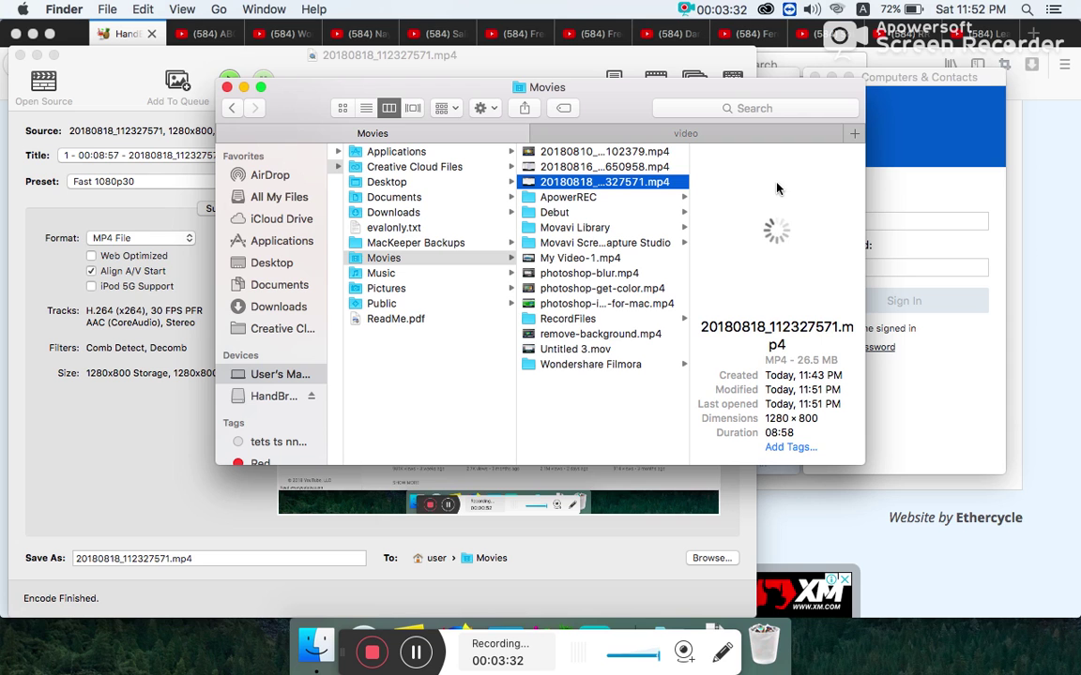
right_click(613, 180)
left_click(670, 255)
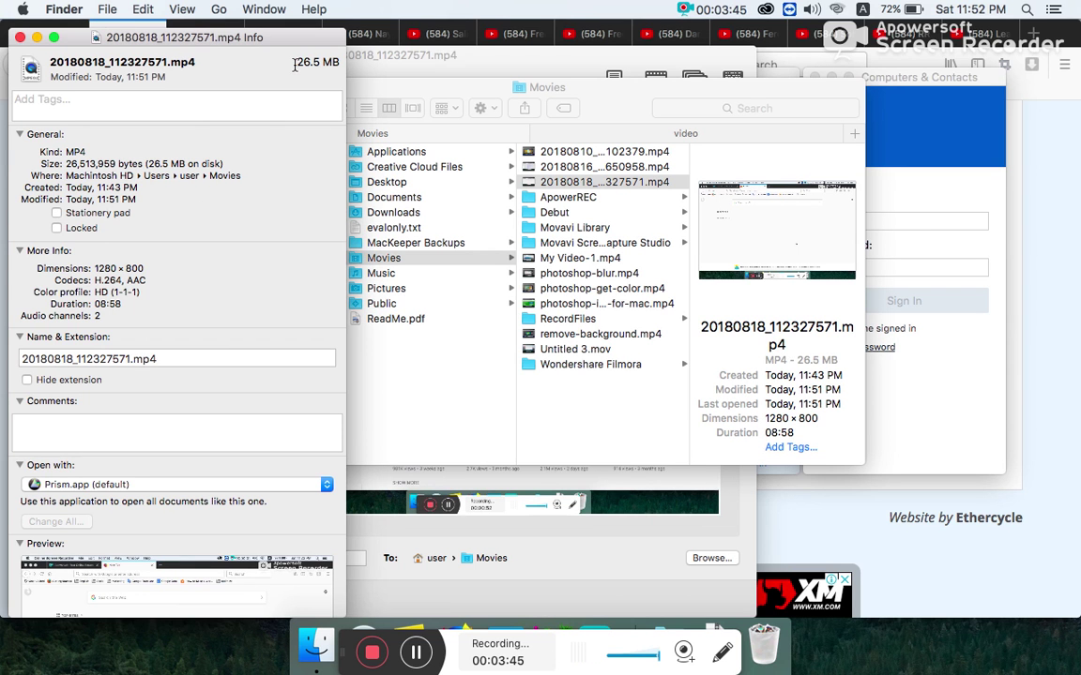
left_click(20, 37)
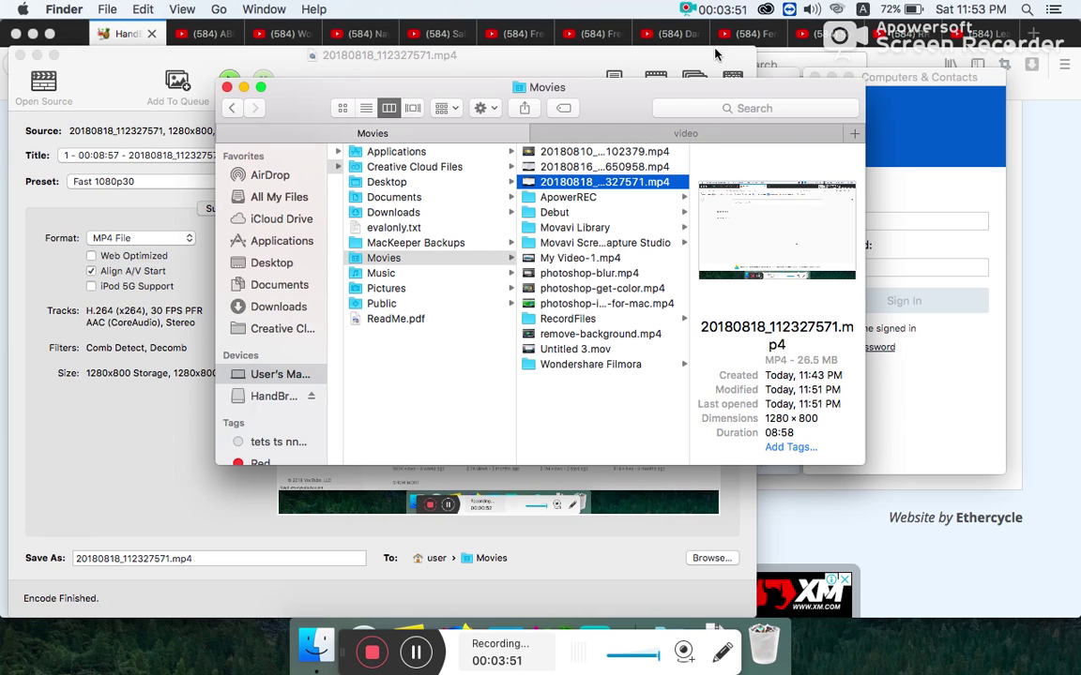
left_click(686, 8)
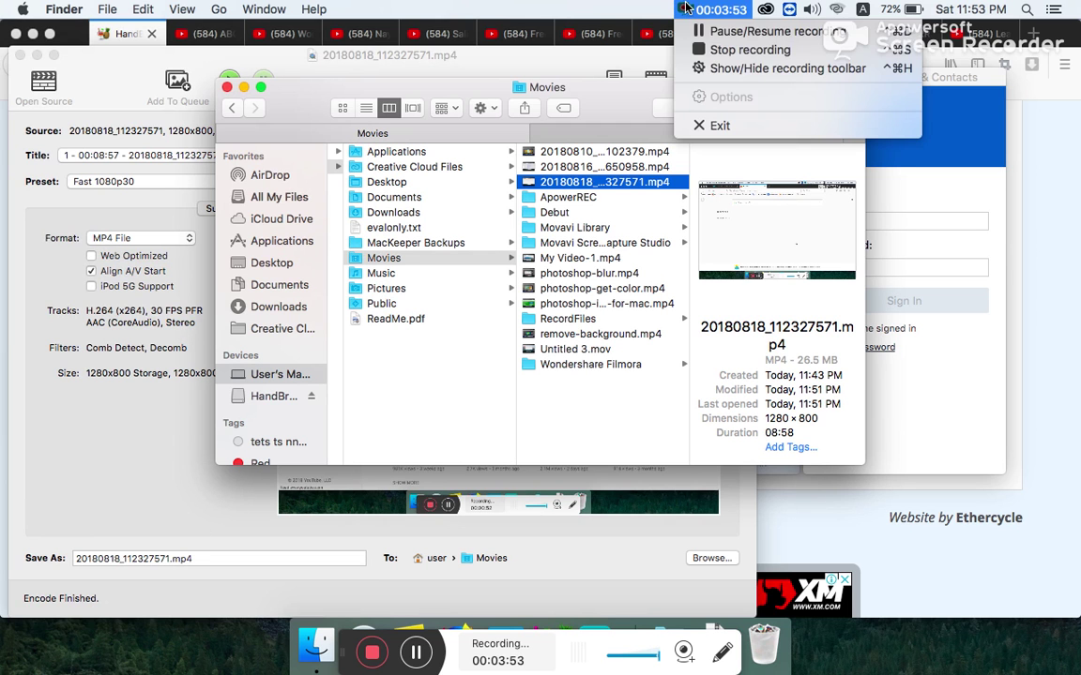